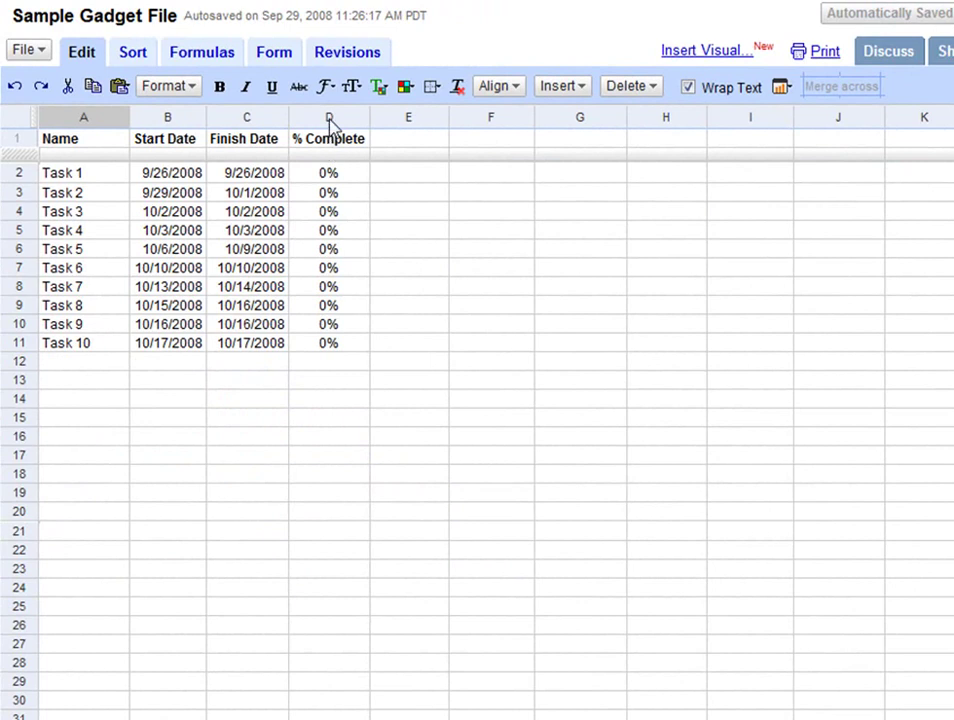
Add Viewpath's Gantt Chart gadget for the data in columns A to D and move the gadget slightly down the sheet
{"action": "left_click_drag", "start_coordinate": [330, 120], "coordinate": [108, 127]}
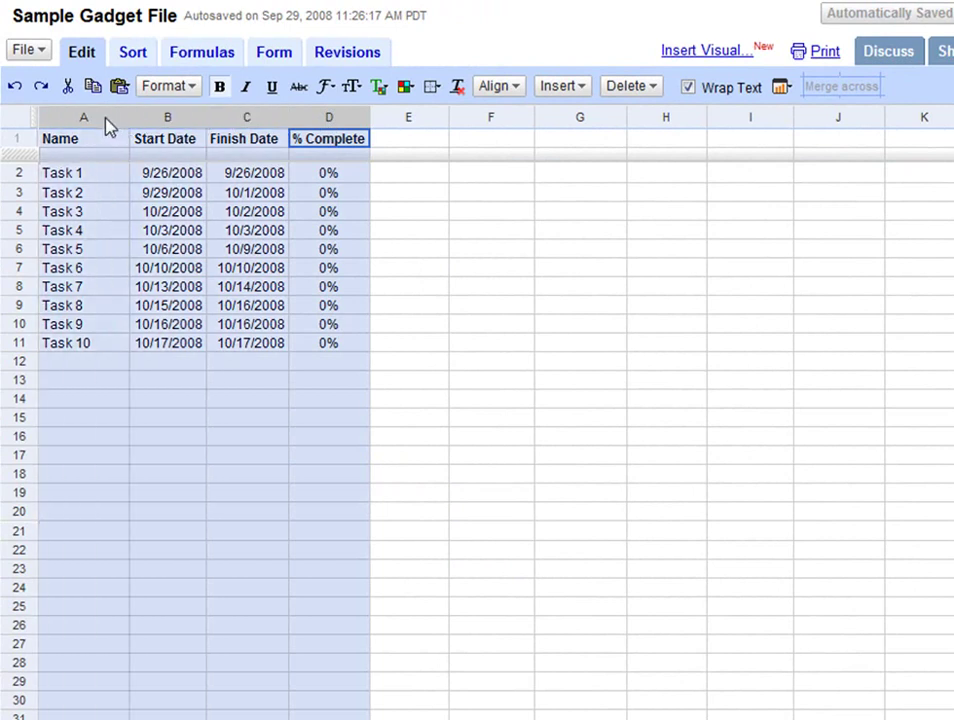
{"action": "left_click", "coordinate": [781, 88]}
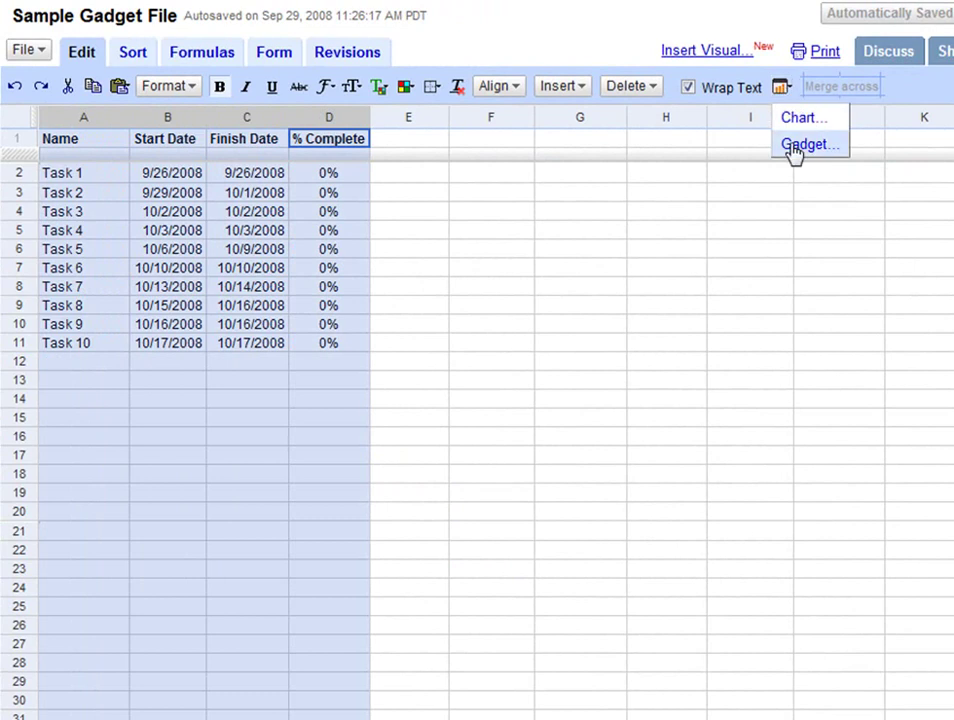
{"action": "left_click", "coordinate": [795, 146]}
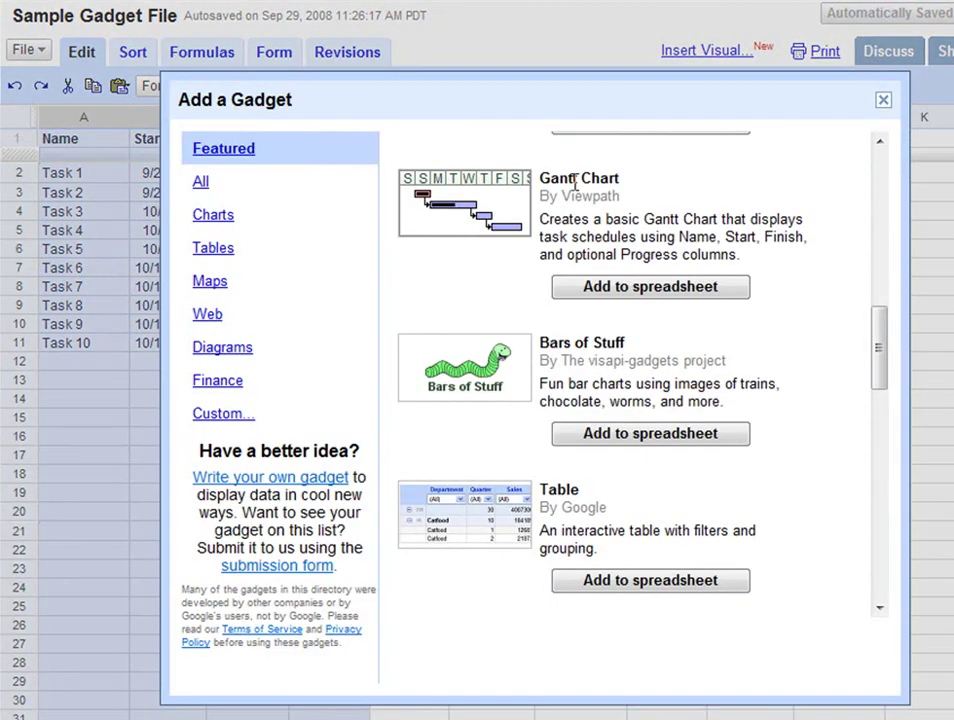
{"action": "left_click", "coordinate": [634, 293]}
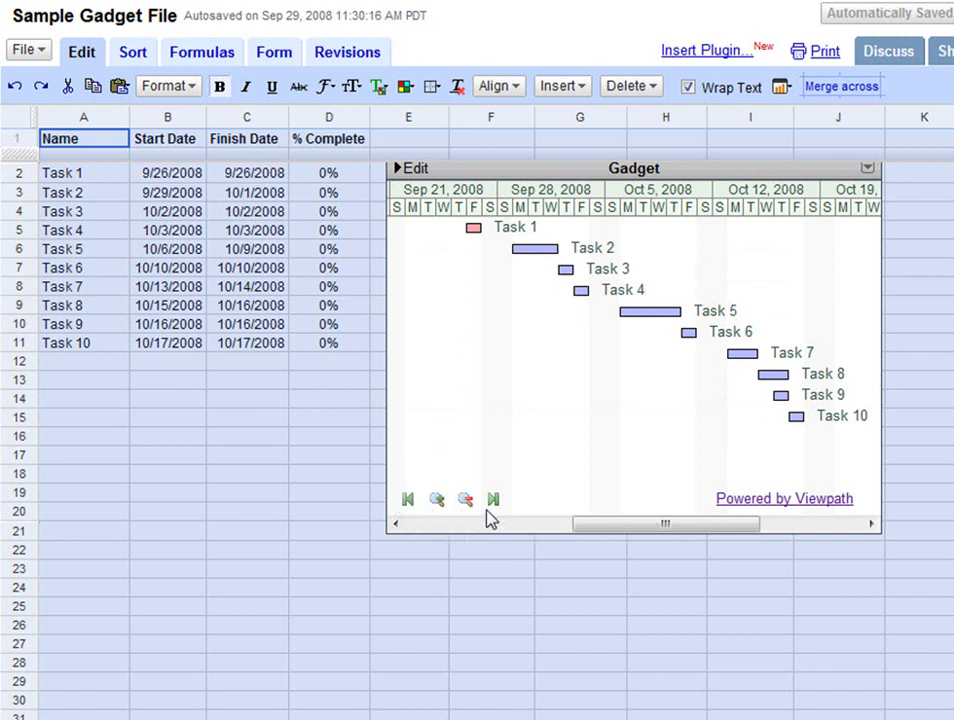
{"action": "mouse_move", "coordinate": [762, 180]}
{"action": "left_mouse_down"}
{"action": "mouse_move", "coordinate": [762, 202]}
{"action": "mouse_move", "coordinate": [765, 190]}
{"action": "left_mouse_up"}
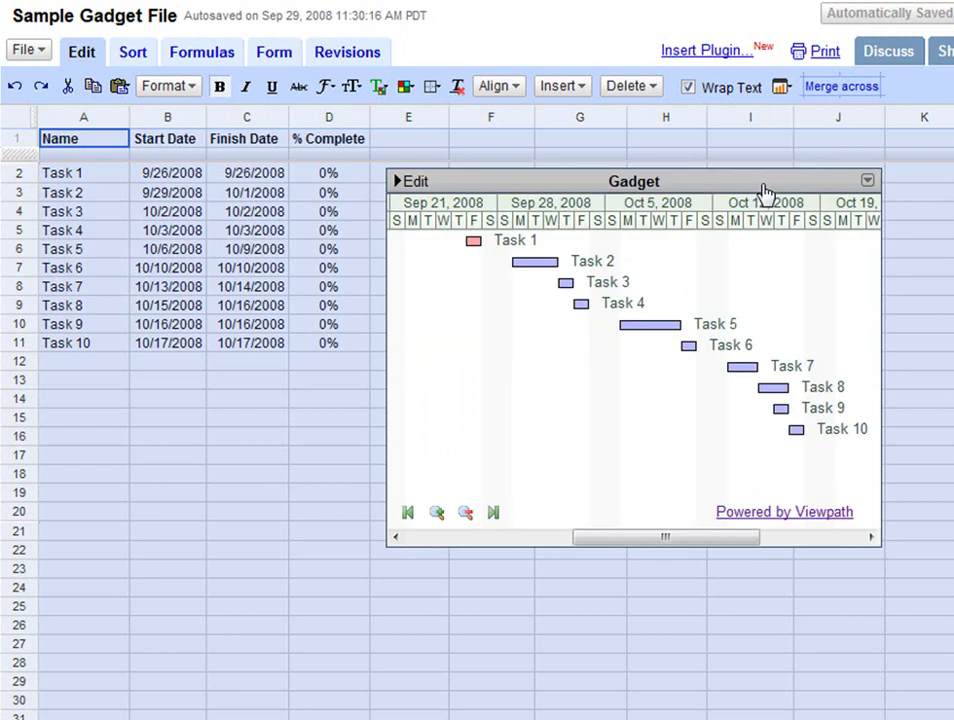
{"action": "left_click", "coordinate": [867, 181]}
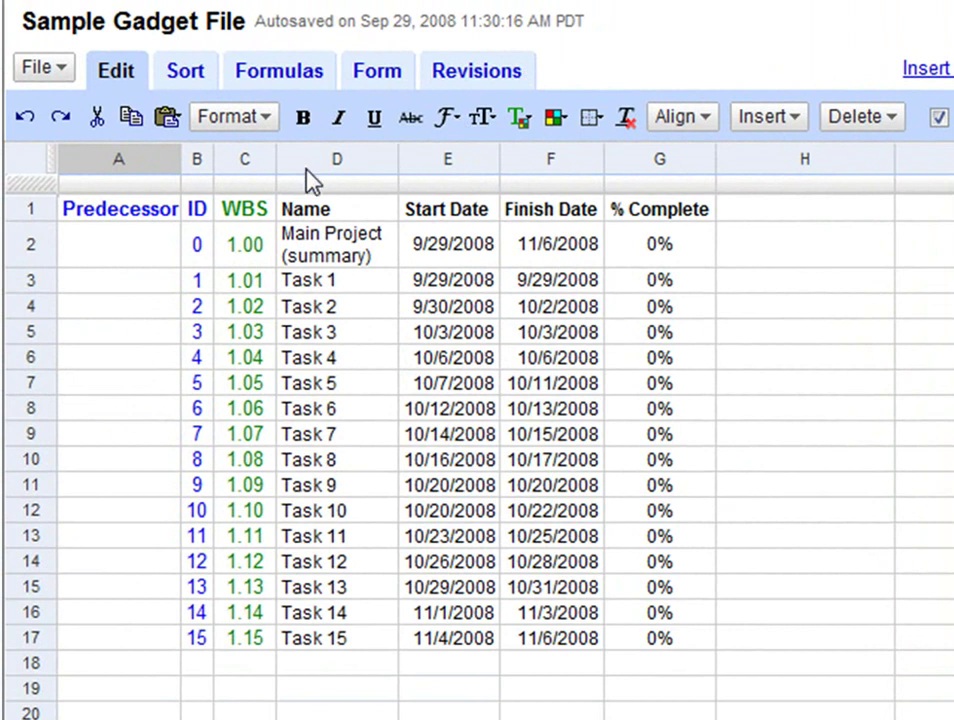
Enter =AVERAGE(G3:G17) as the Main Project summary's % Complete and set Task 1's % Complete to 100
{"action": "left_click", "coordinate": [255, 216]}
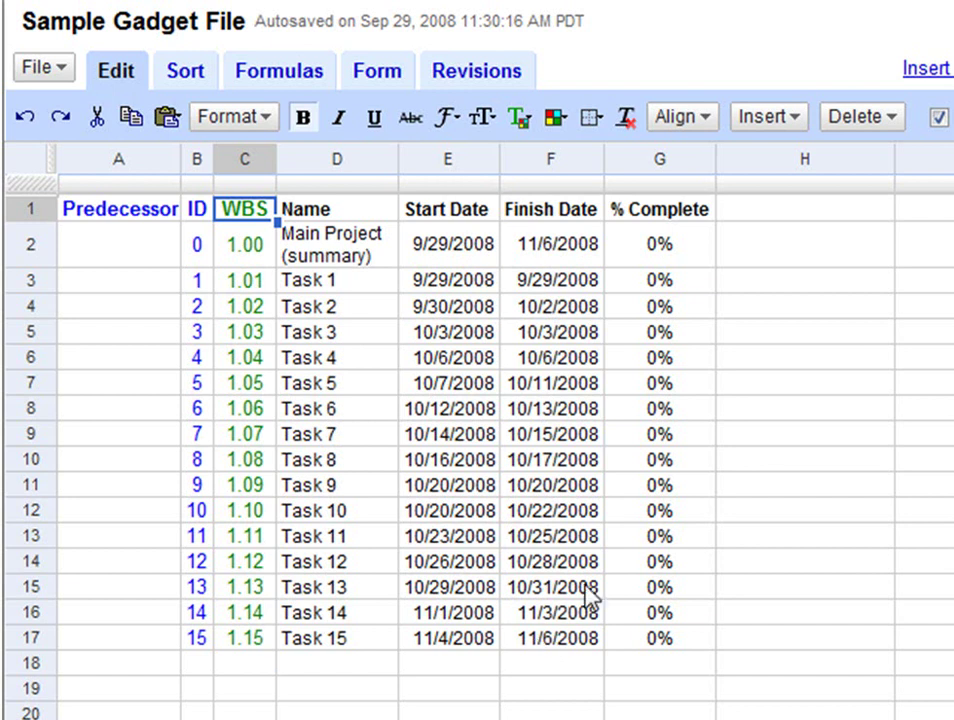
{"action": "left_click", "coordinate": [686, 258]}
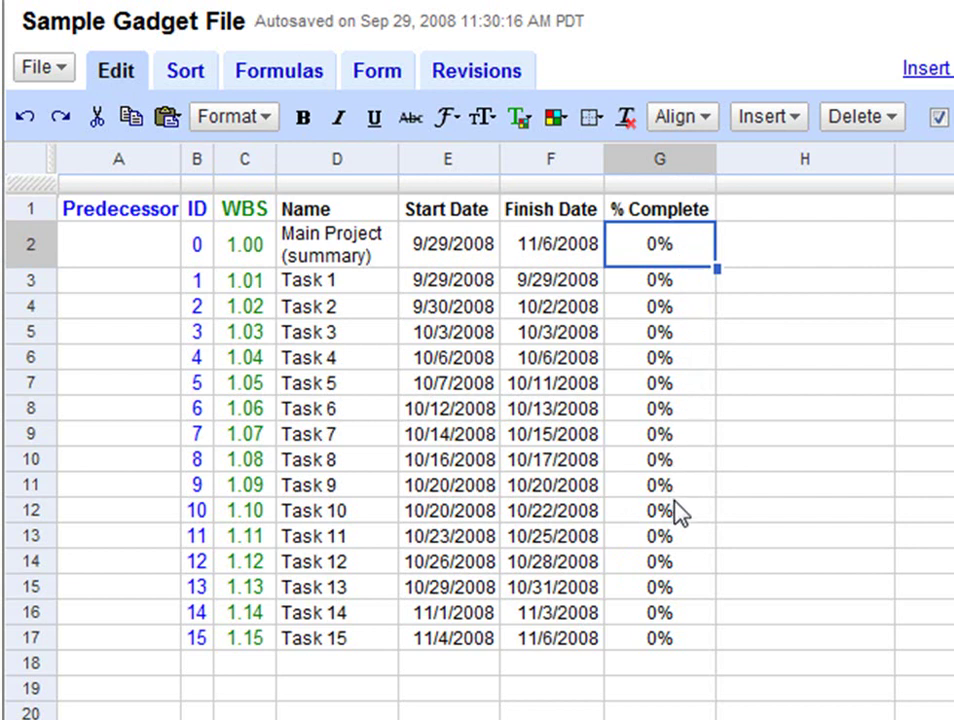
{"action": "double_click", "coordinate": [688, 262]}
{"action": "double_click", "coordinate": [688, 262]}
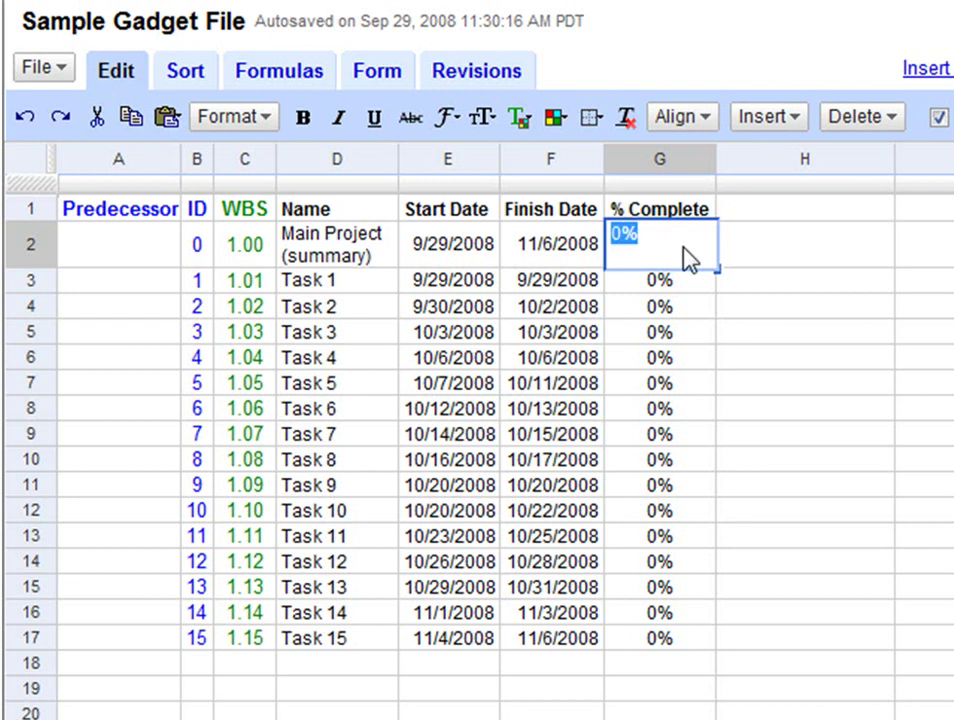
{"action": "type", "text": "=AVERAGE("}
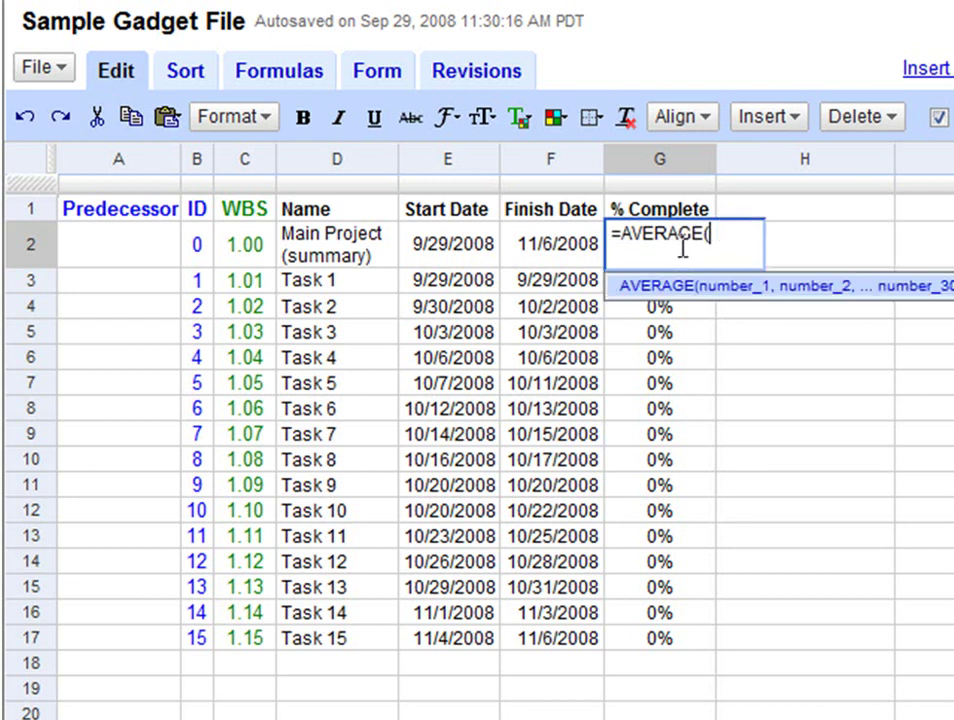
{"action": "left_click_drag", "start_coordinate": [658, 652], "coordinate": [675, 266]}
{"action": "type", "text": ")"}
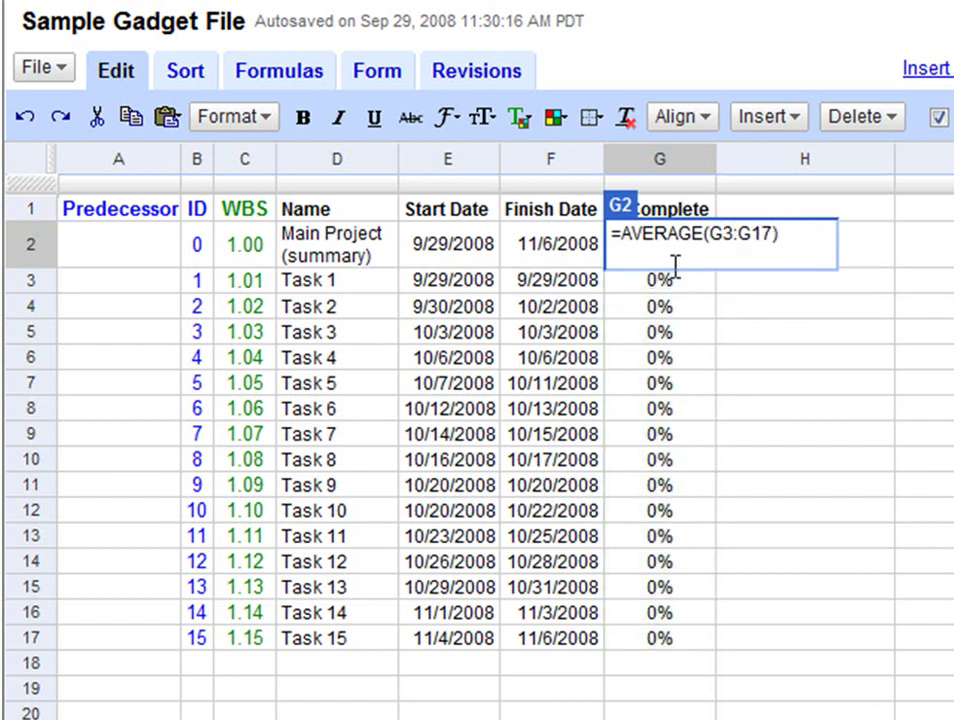
{"action": "key", "text": "Return"}
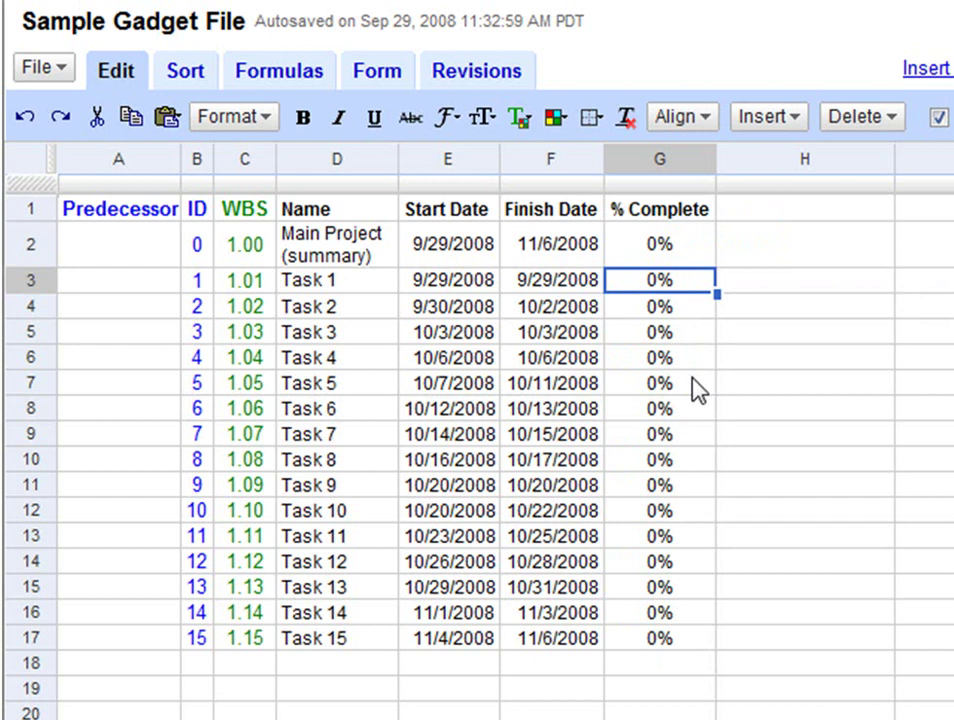
{"action": "type", "text": "100"}
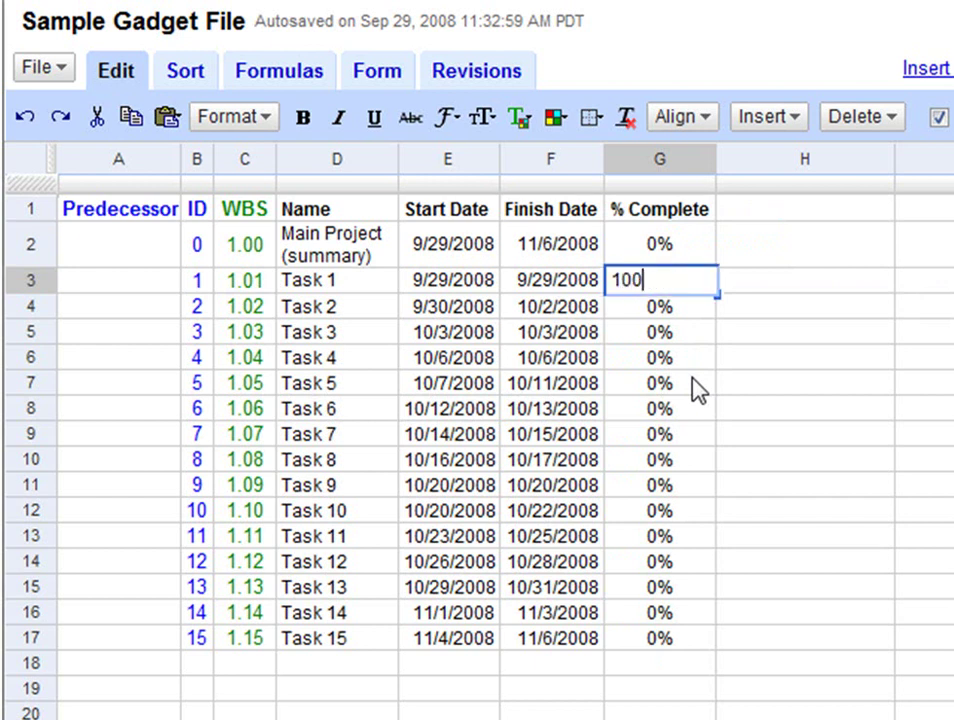
{"action": "key", "text": "Return"}
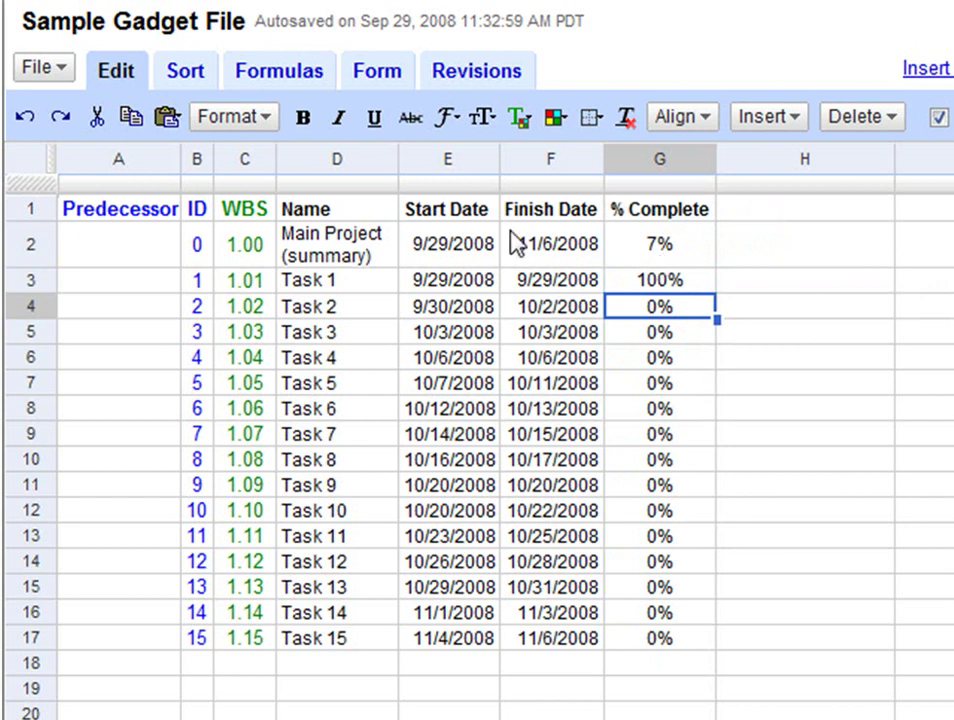
Enter predecessor IDs 1, 2 and 3 for Task 2, Task 3 and Task 4 respectively
{"action": "left_click", "coordinate": [204, 213]}
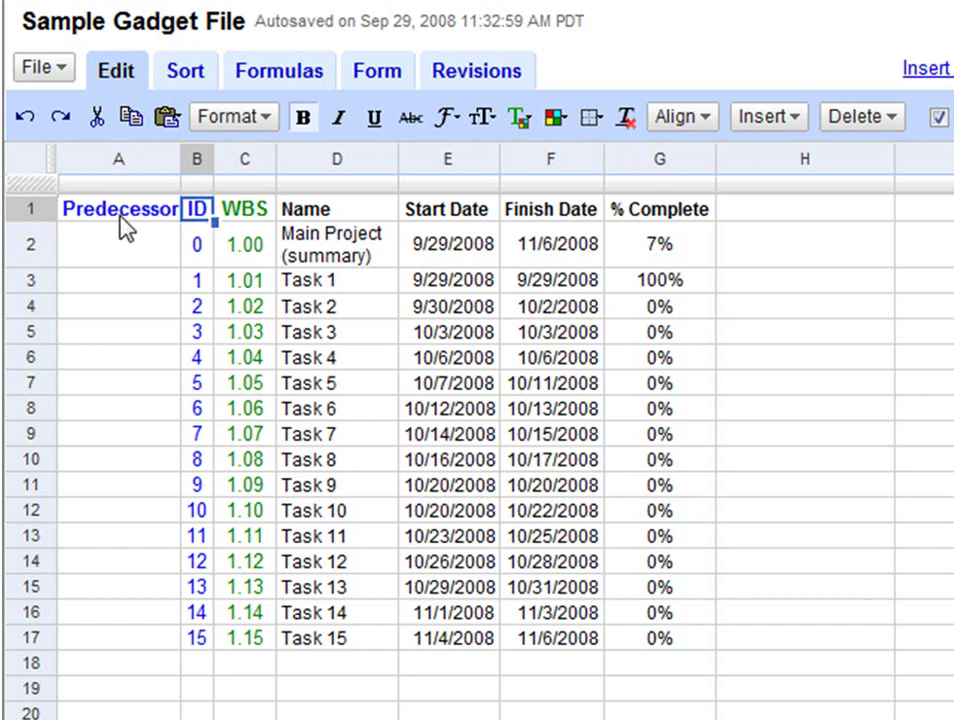
{"action": "left_click", "coordinate": [207, 292]}
{"action": "left_click", "coordinate": [205, 310]}
{"action": "left_click", "coordinate": [160, 318]}
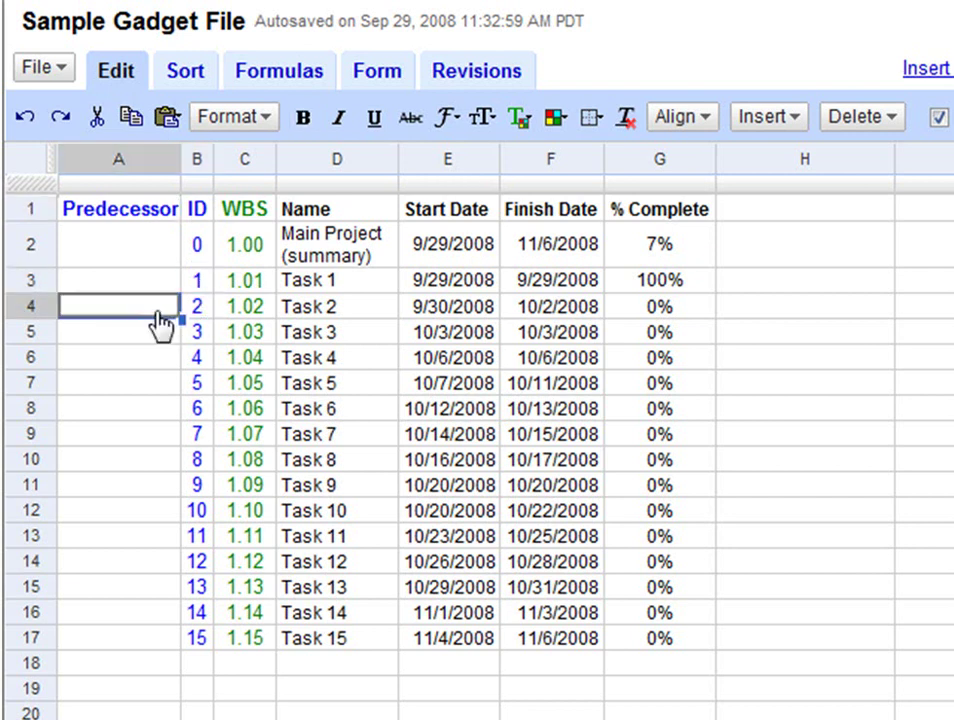
{"action": "type", "text": "1"}
{"action": "key", "text": "Return"}
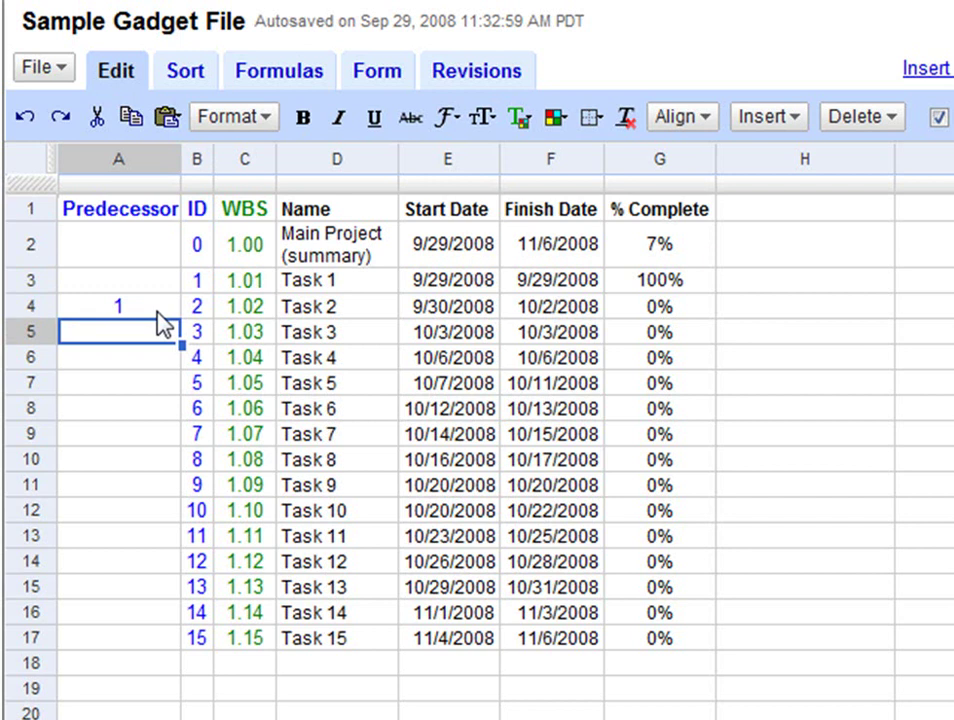
{"action": "key", "text": "Return"}
{"action": "type", "text": "3"}
{"action": "key", "text": "Return"}
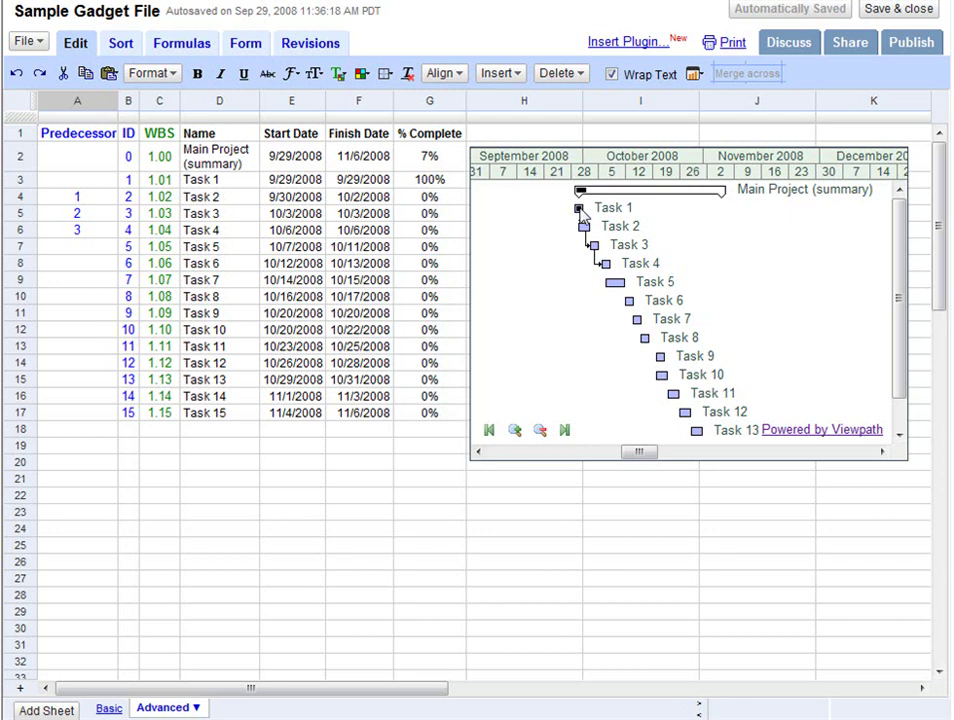
Set the % Complete of Task 2 to 90, Task 3 to 60 and Task 4 to 30
{"action": "left_click_drag", "start_coordinate": [579, 209], "coordinate": [596, 280]}
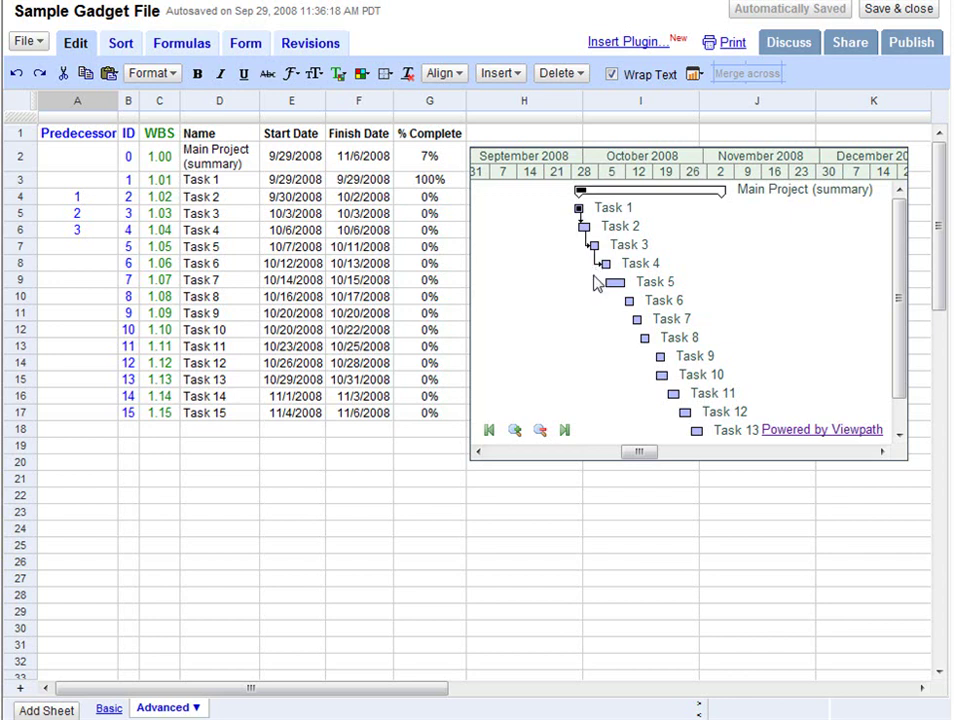
{"action": "left_click", "coordinate": [514, 431]}
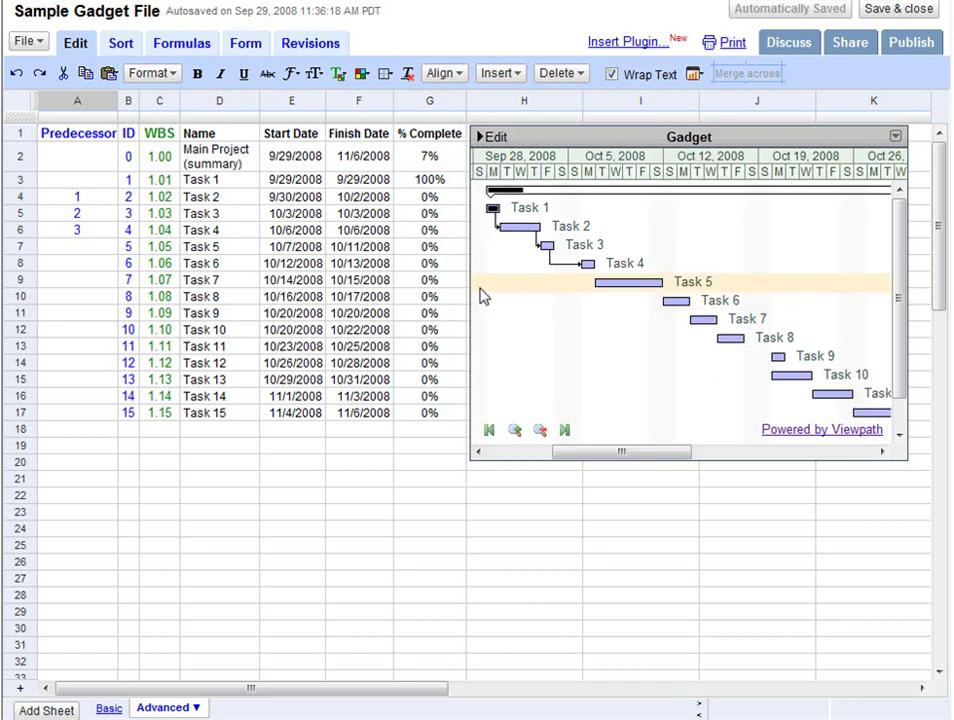
{"action": "left_click", "coordinate": [431, 199]}
{"action": "type", "text": "90"}
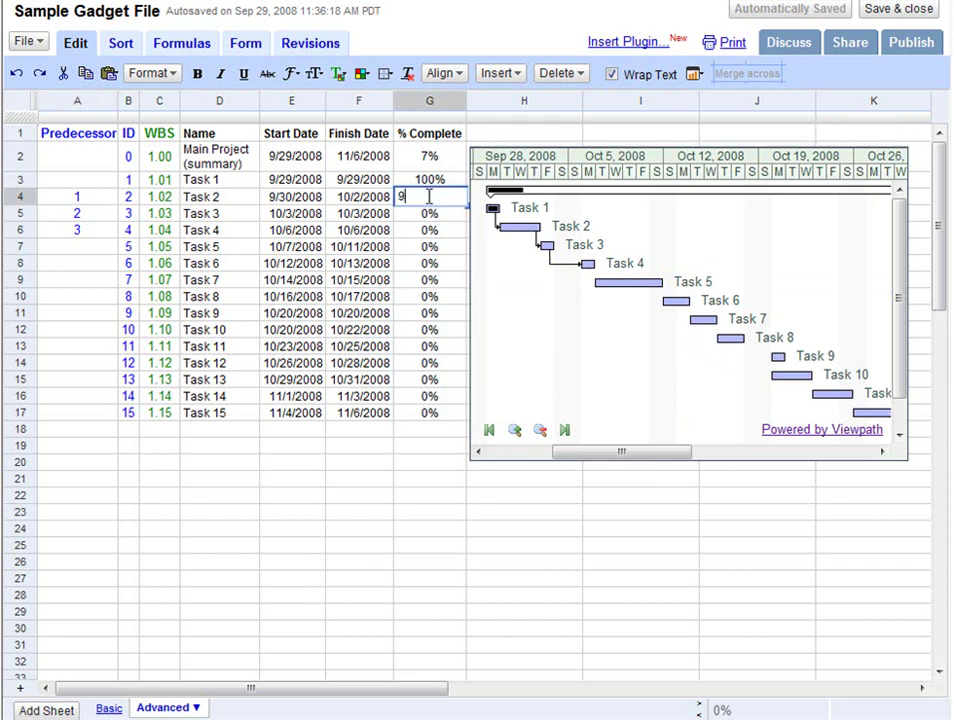
{"action": "key", "text": "Return"}
{"action": "type", "text": "60"}
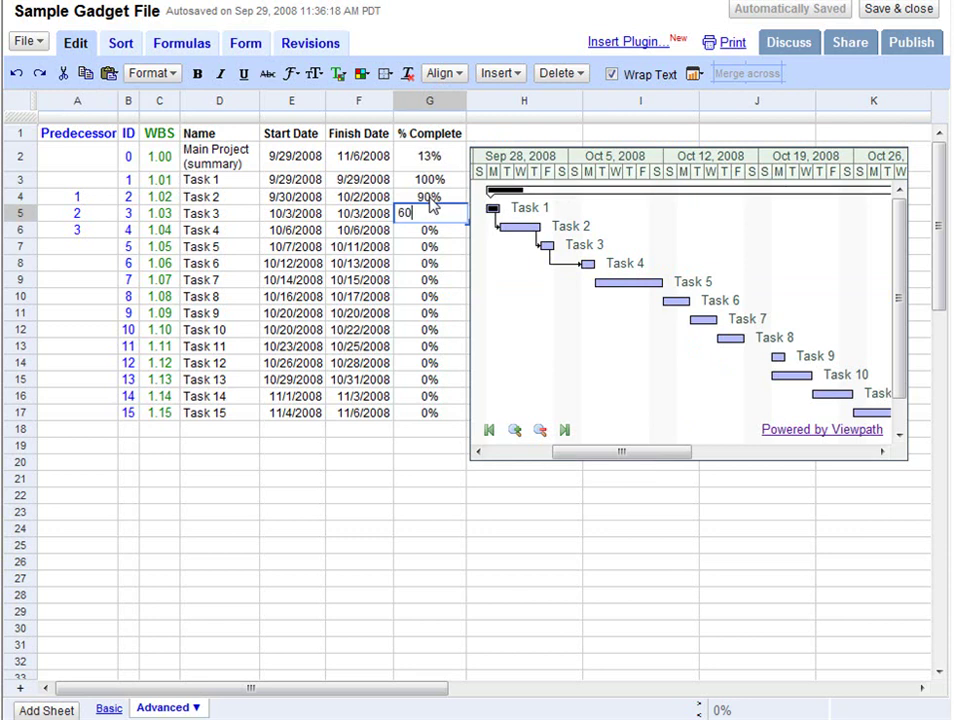
{"action": "key", "text": "Return"}
{"action": "type", "text": "30"}
{"action": "key", "text": "Return"}
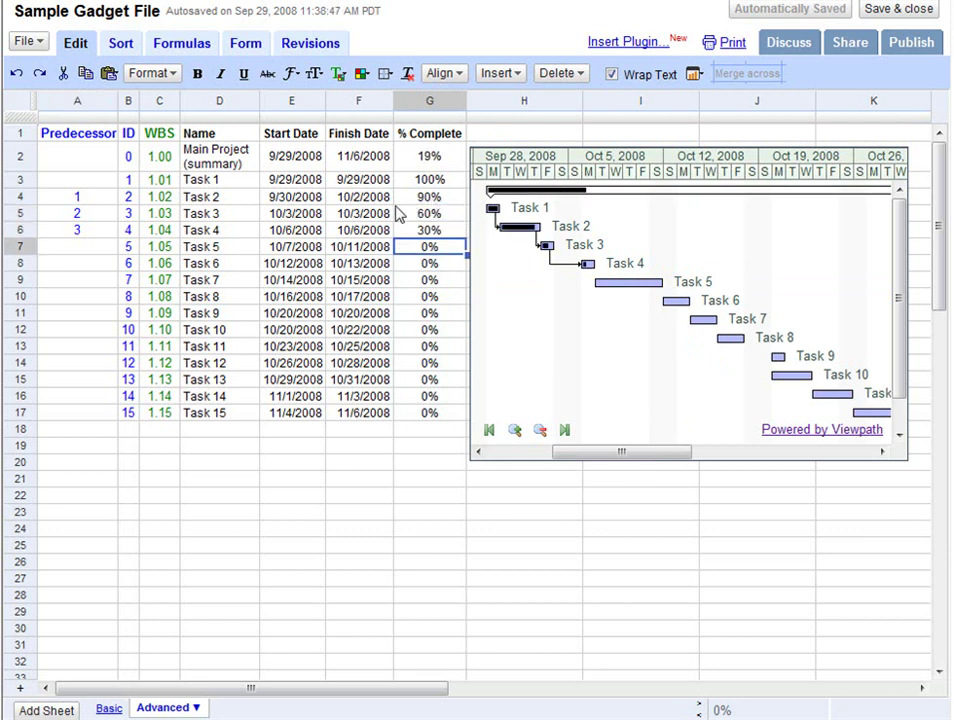
Enter predecessor ID 6 for Task 7 and predecessor ID 7 for Task 8
{"action": "left_click", "coordinate": [85, 283]}
{"action": "type", "text": "6"}
{"action": "key", "text": "Return"}
{"action": "type", "text": "7"}
{"action": "key", "text": "Return"}
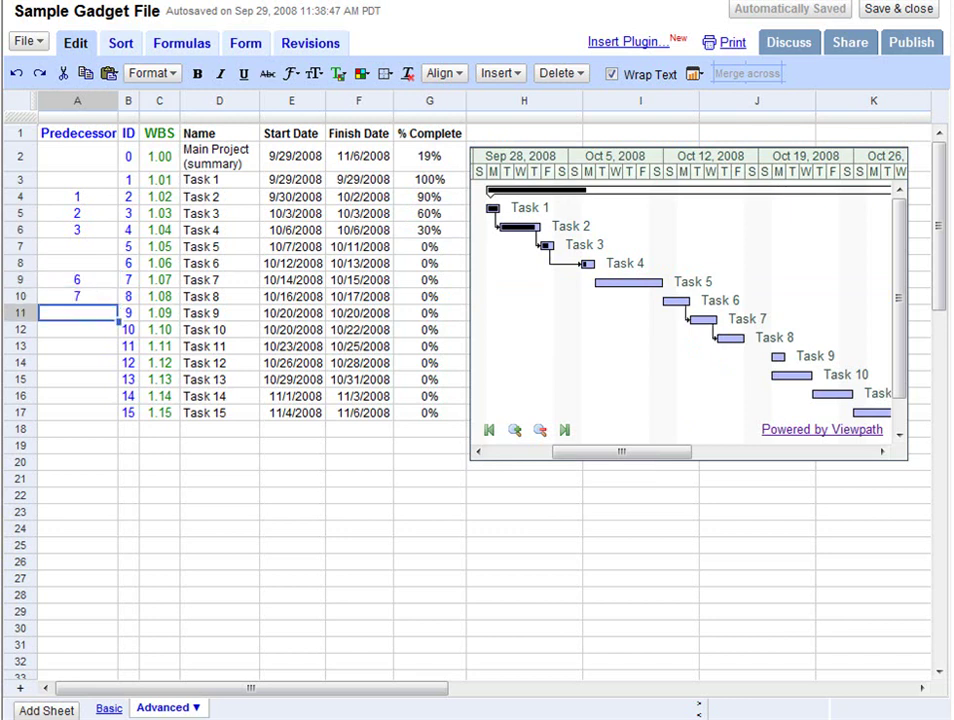